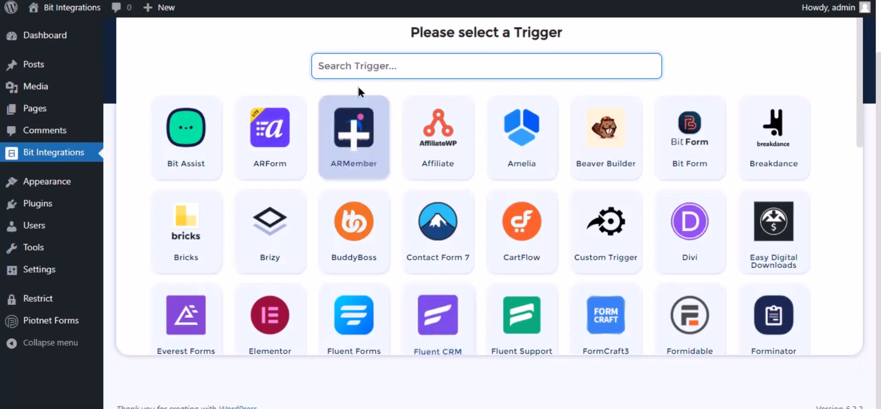
Set the Piotnet Forms form 'Contact Forms' as the trigger and proceed to action selection
text(pio)
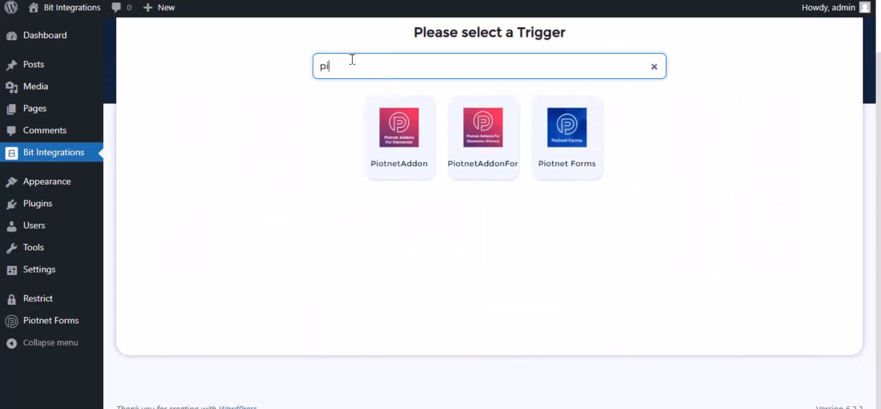
click(558, 144)
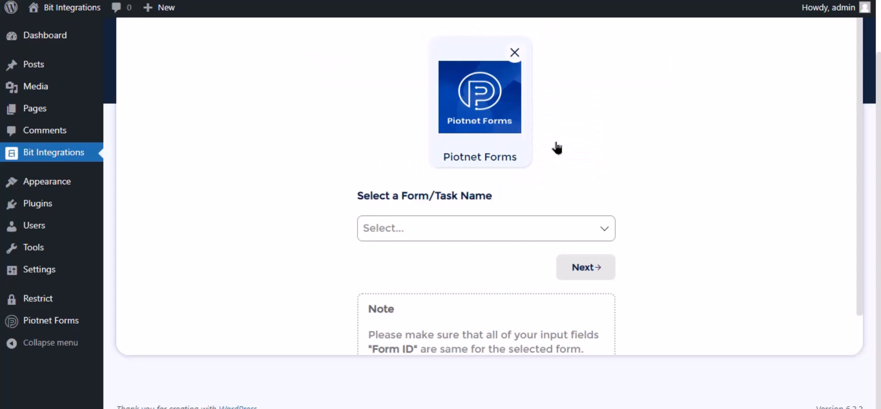
click(422, 235)
click(416, 254)
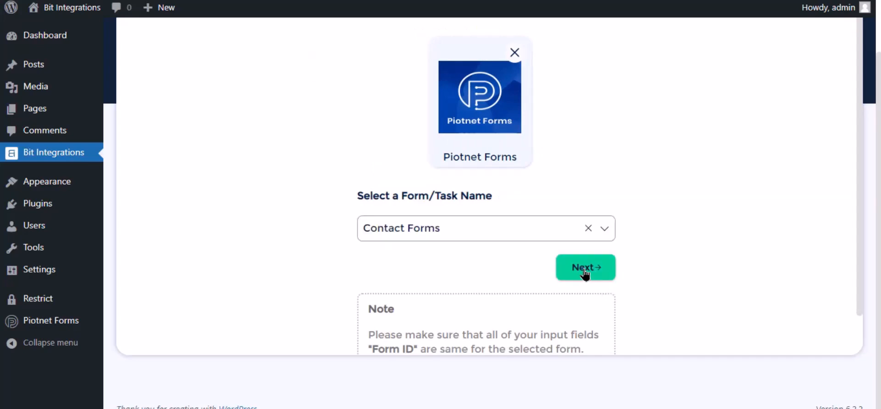
click(585, 268)
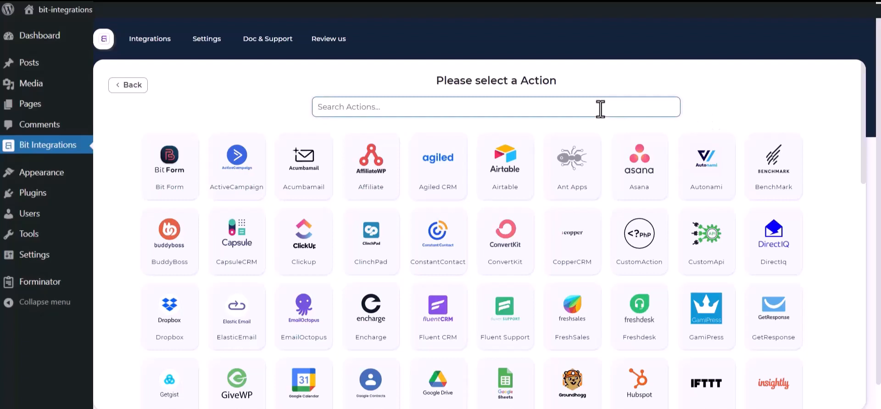
Choose Salesforce as the action and review its integration name, Client id and Client secret fields
text(sales)
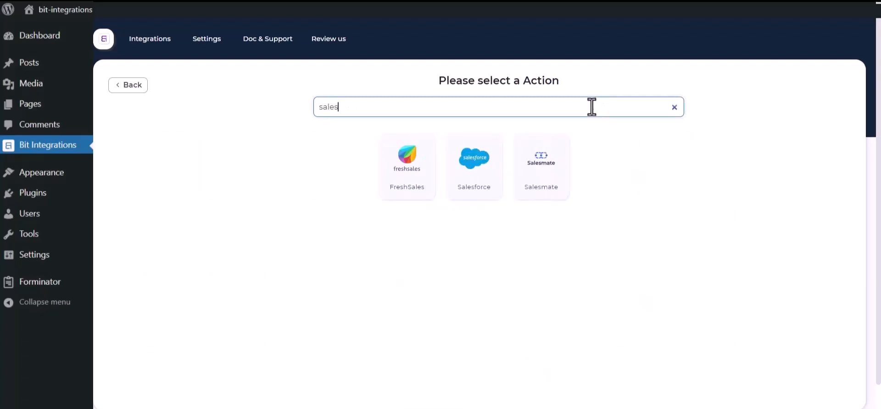
click(462, 176)
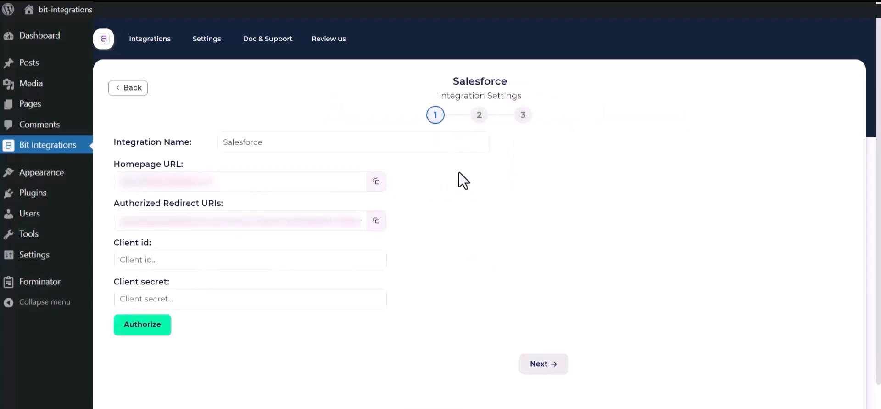
click(252, 142)
drag(280, 142, 216, 142)
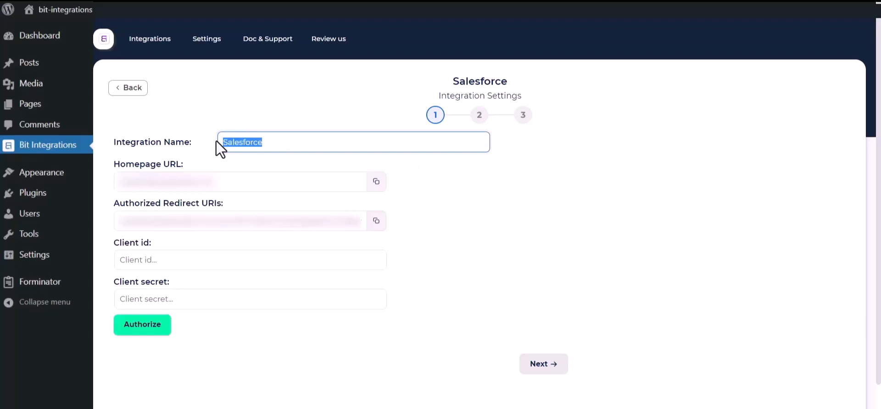
click(494, 299)
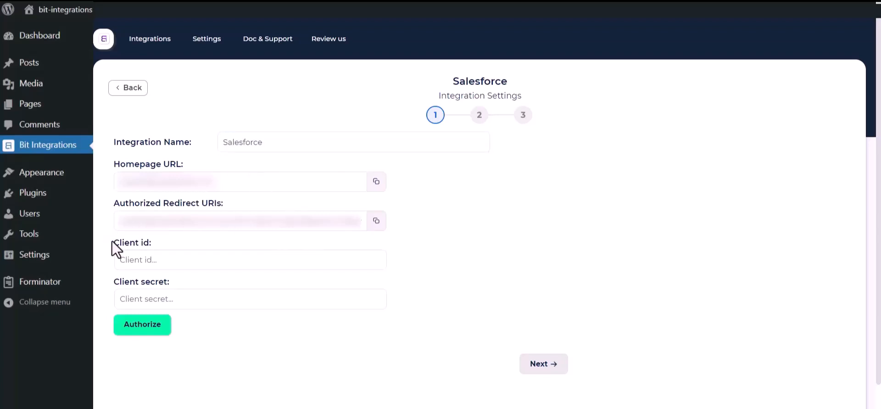
drag(112, 240, 161, 248)
drag(113, 281, 184, 280)
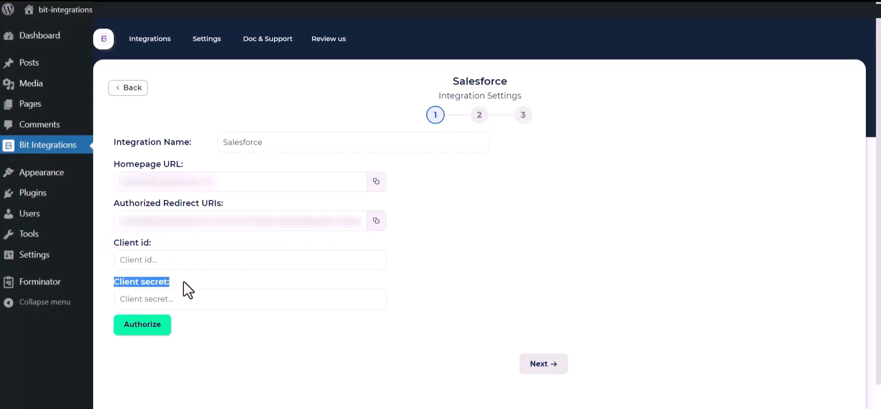
click(470, 270)
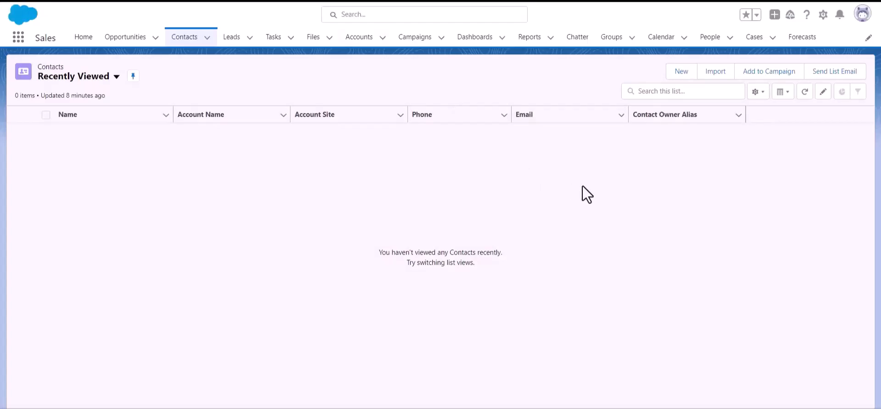
Go to Salesforce Setup and open App Manager under Platform Tools > Apps
click(823, 14)
click(797, 47)
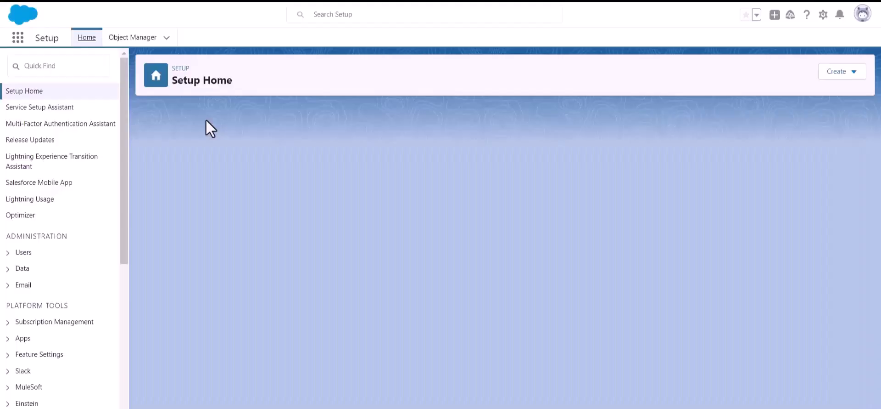
scroll(51, 158, down, 3)
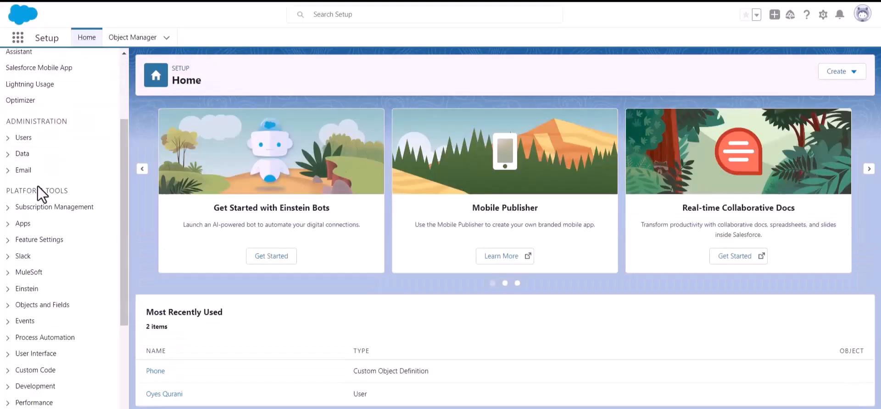
drag(7, 192, 89, 193)
click(8, 224)
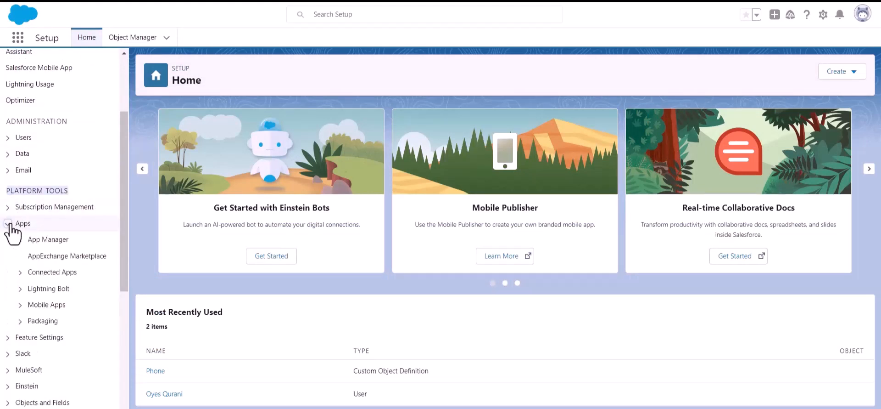
click(51, 244)
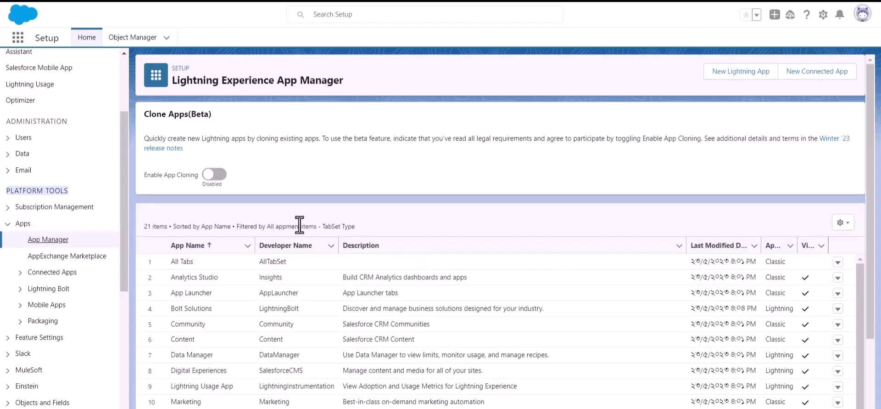
Start a new connected app named 'Bit App' and fill in the contact e-mail
click(811, 79)
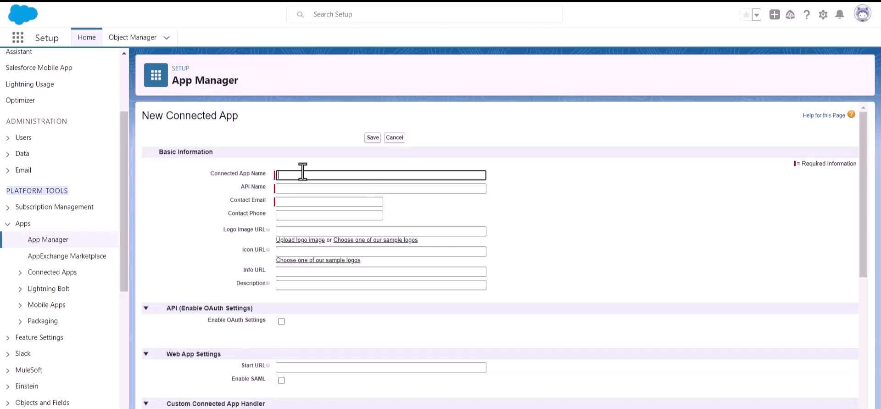
text(Bit Apps)
click(308, 201)
key(ctrl+v)
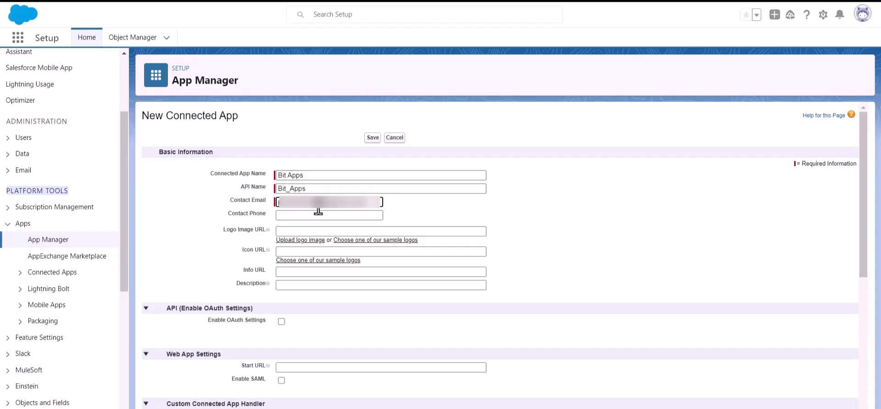
click(430, 206)
Enable OAuth settings for the connected app and focus the Callback URL field
scroll(428, 202, down, 1)
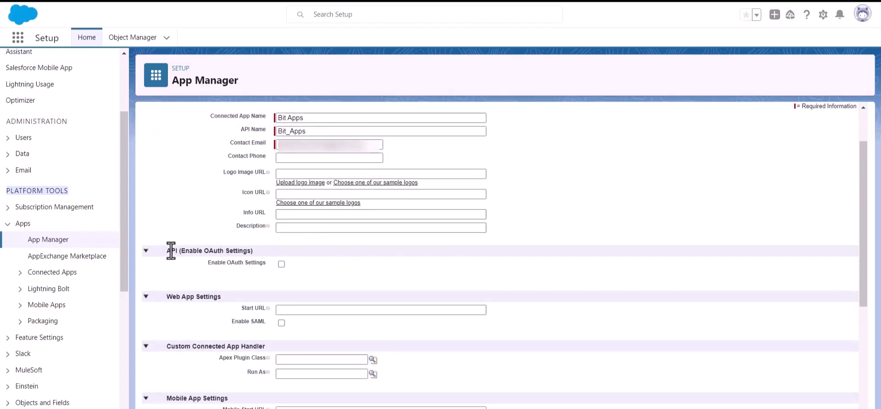
drag(180, 251, 267, 250)
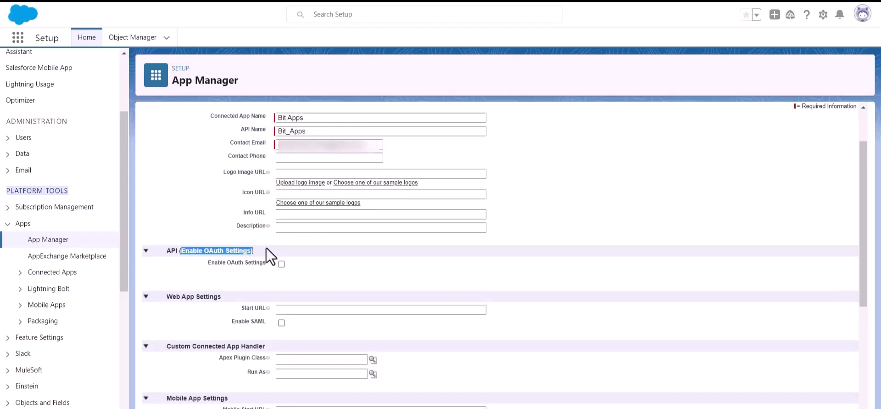
click(340, 275)
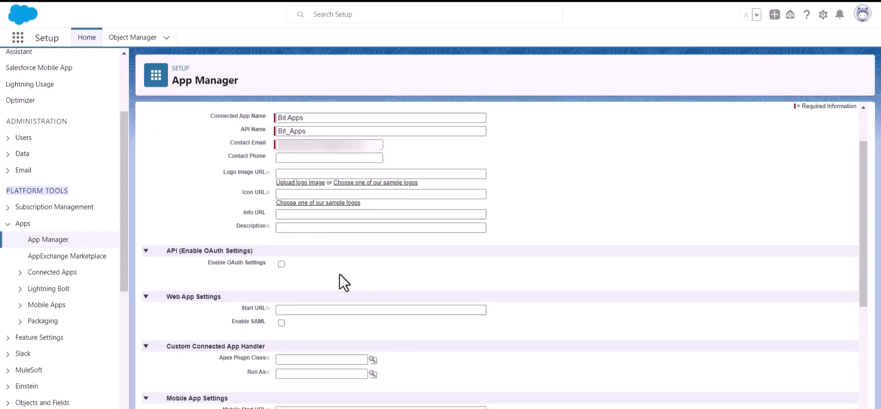
click(281, 263)
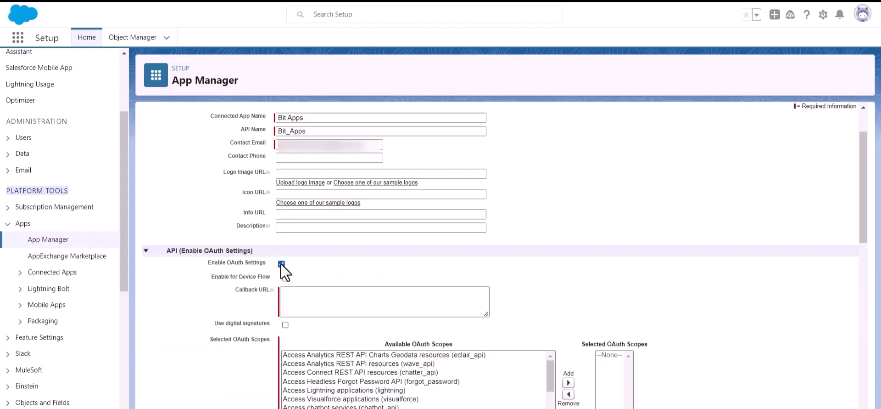
scroll(291, 267, down, 1)
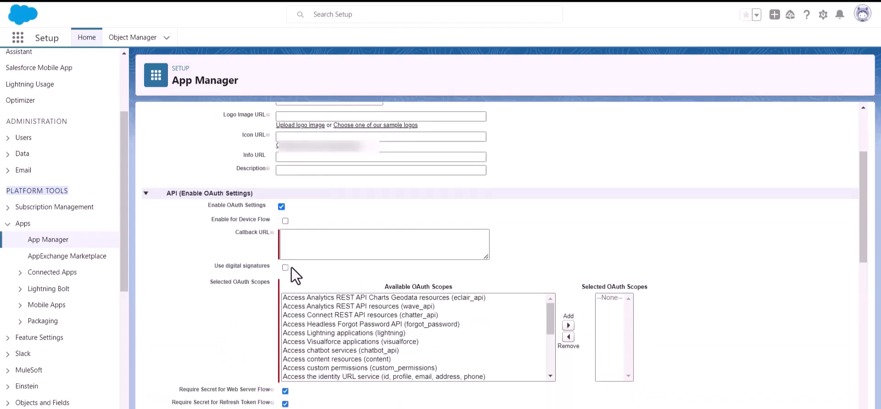
click(308, 238)
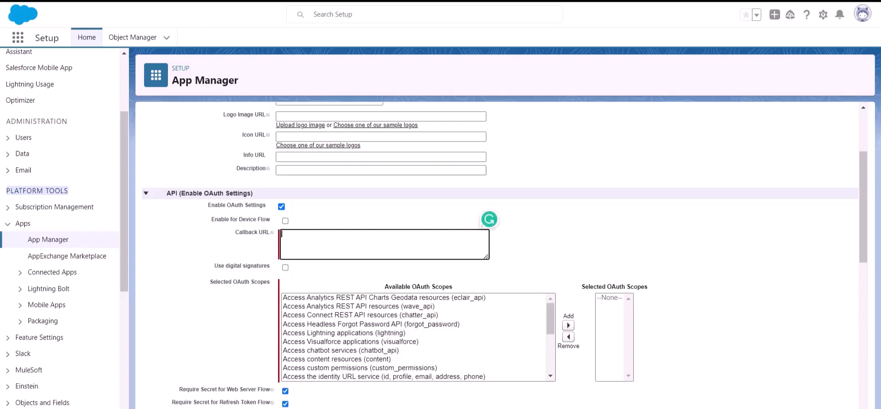
Copy the Authorized Redirect URI from the Bit Integrations Salesforce settings
click(147, 1)
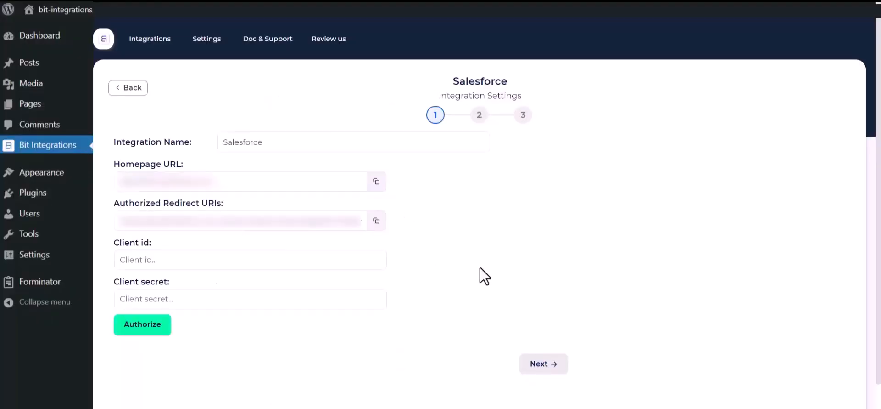
click(375, 223)
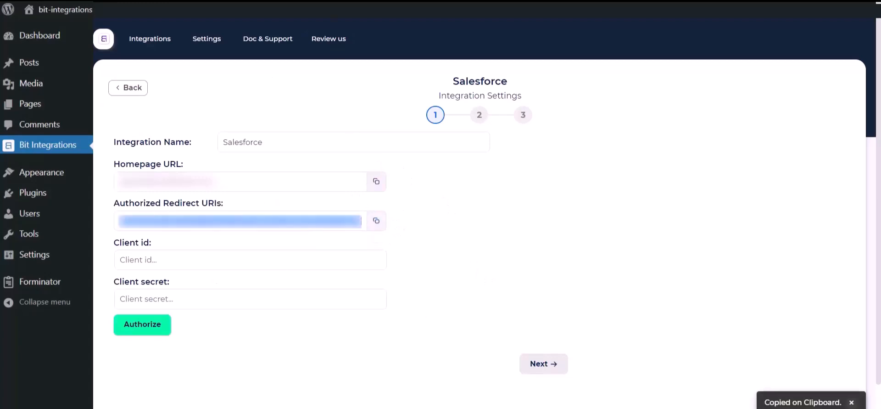
click(275, 1)
Paste the Bit Integrations redirect URI as the connected app's Callback URL
click(301, 244)
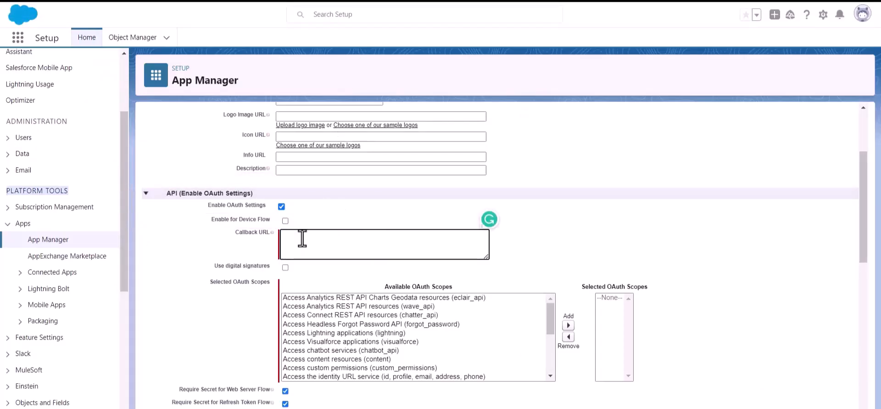
key(ctrl+v)
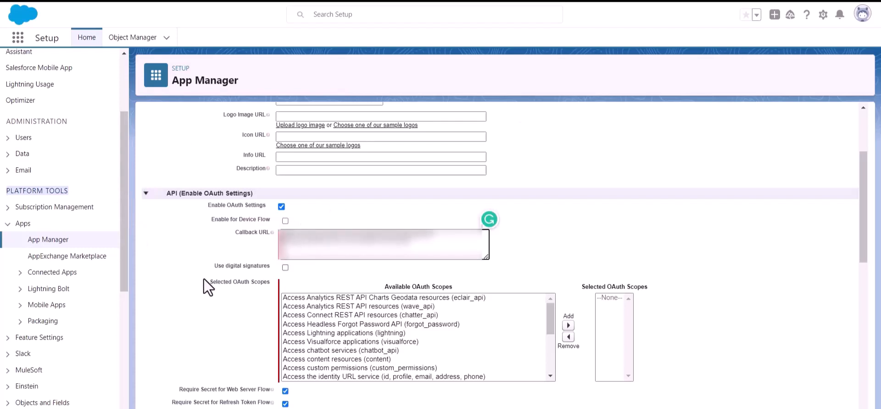
click(208, 283)
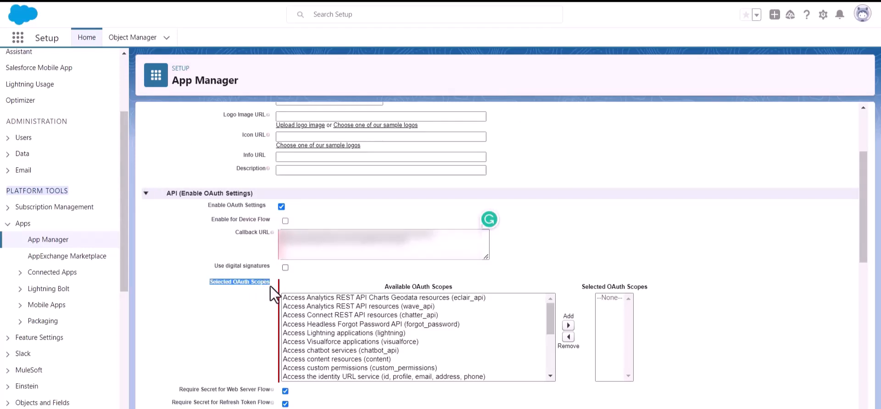
scroll(387, 348, down, 10)
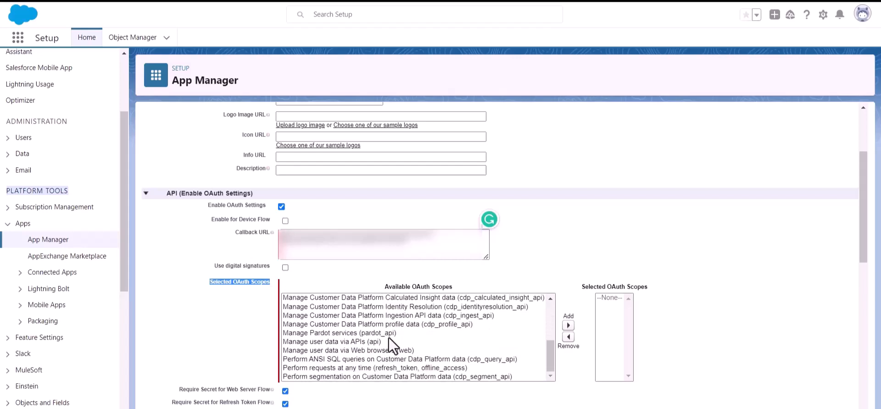
scroll(389, 337, up, 3)
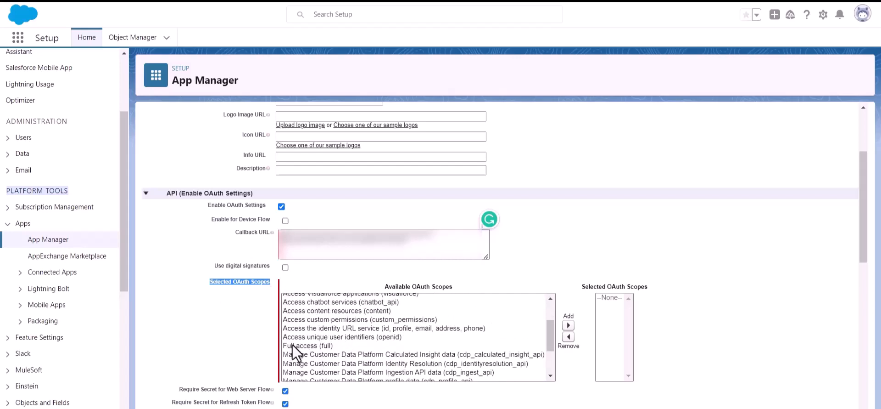
Add the Full access (full) OAuth scope and save the connected app
click(297, 344)
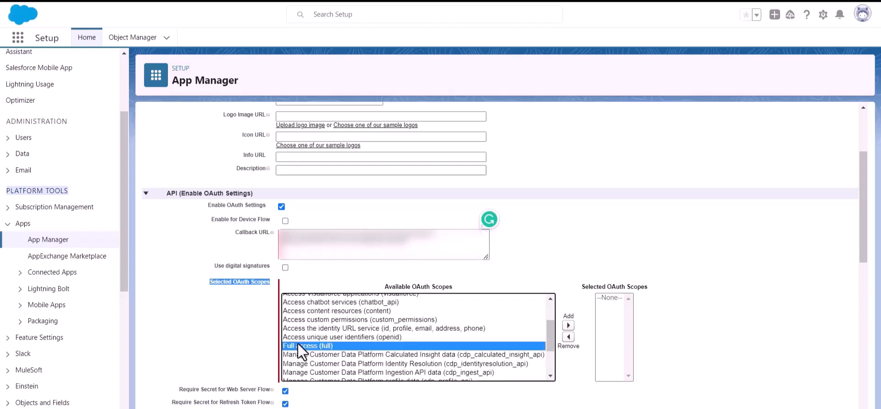
click(568, 324)
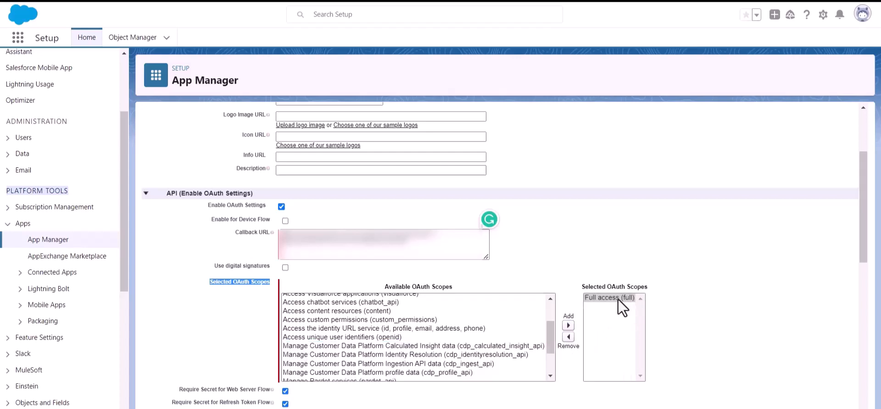
scroll(439, 299, down, 3)
scroll(321, 310, down, 8)
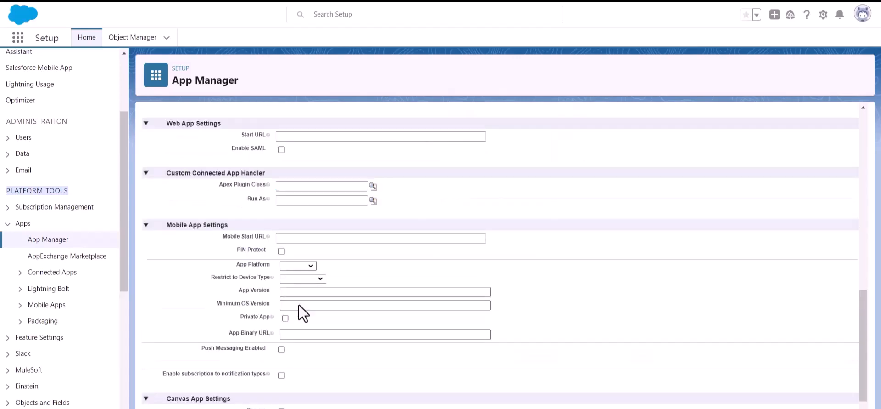
scroll(299, 304, down, 2)
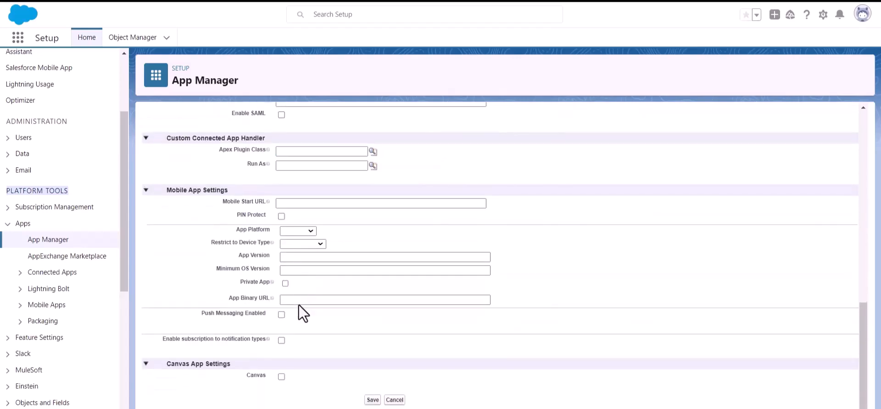
click(373, 399)
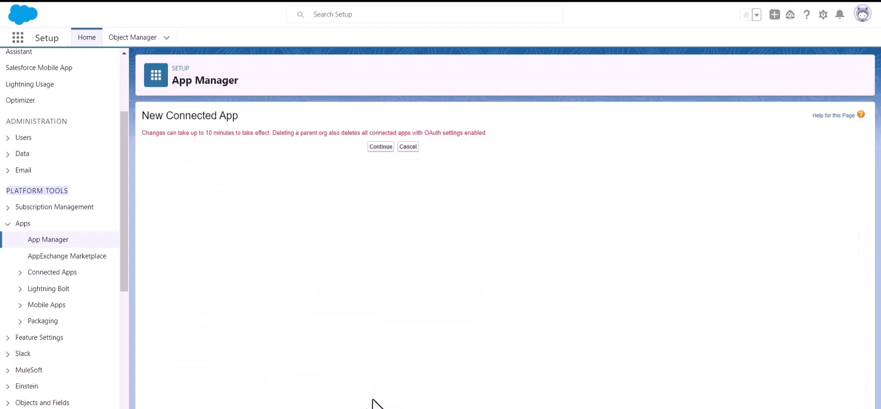
Open the saved Bit Apps page and request Manage Consumer Details, reaching identity verification
click(372, 147)
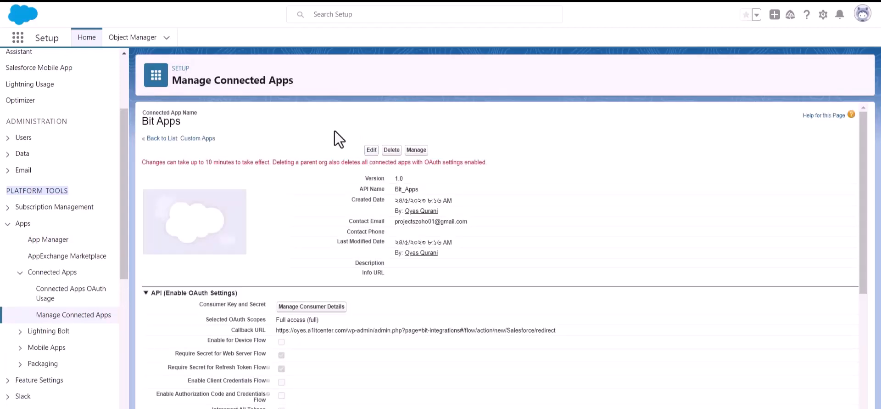
triple_click(225, 162)
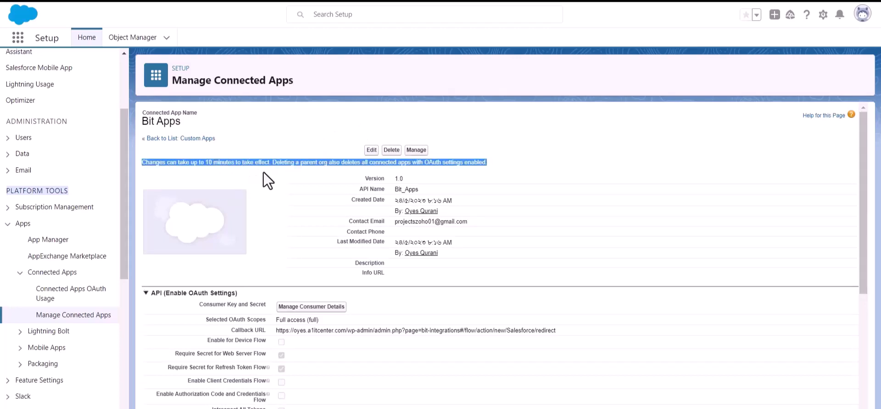
click(279, 169)
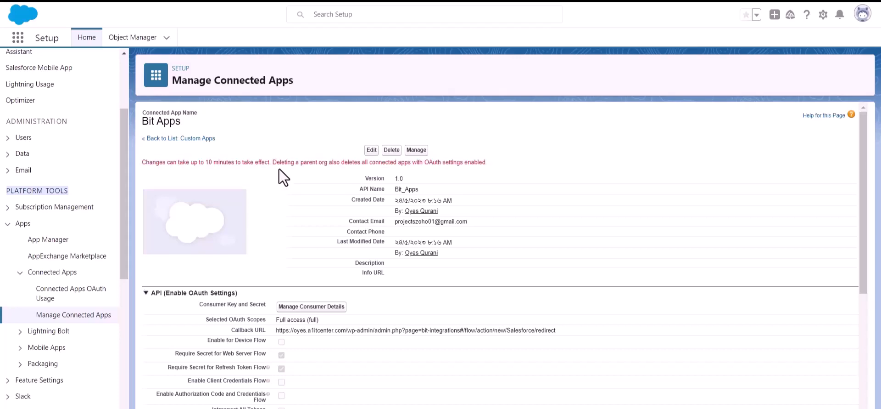
scroll(279, 169, down, 1)
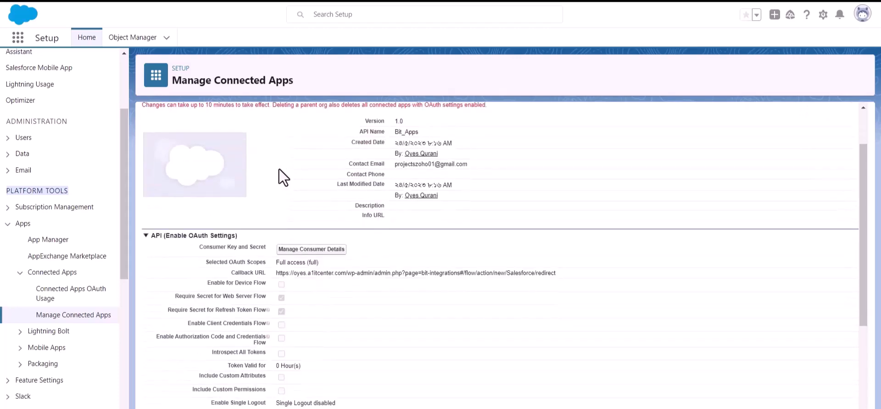
click(310, 250)
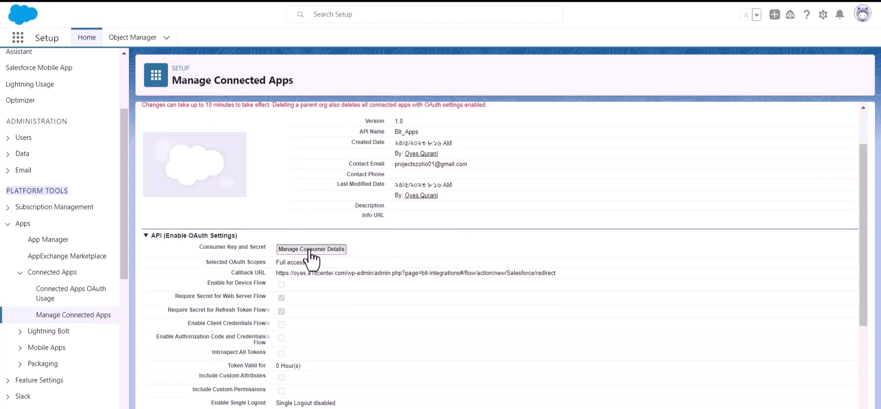
click(418, 303)
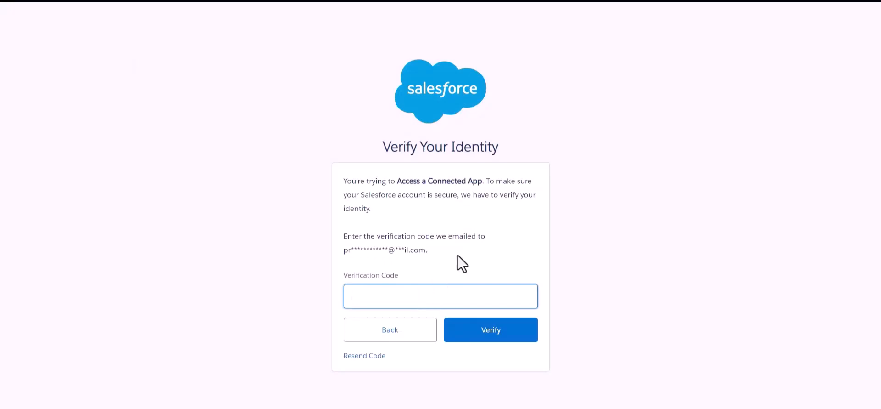
Paste the emailed verification code and submit it to verify identity
click(536, 214)
click(452, 295)
key(ctrl+v)
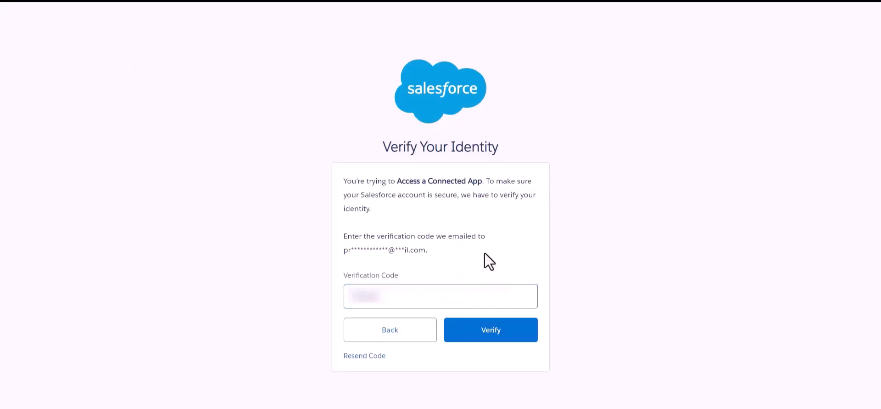
click(496, 335)
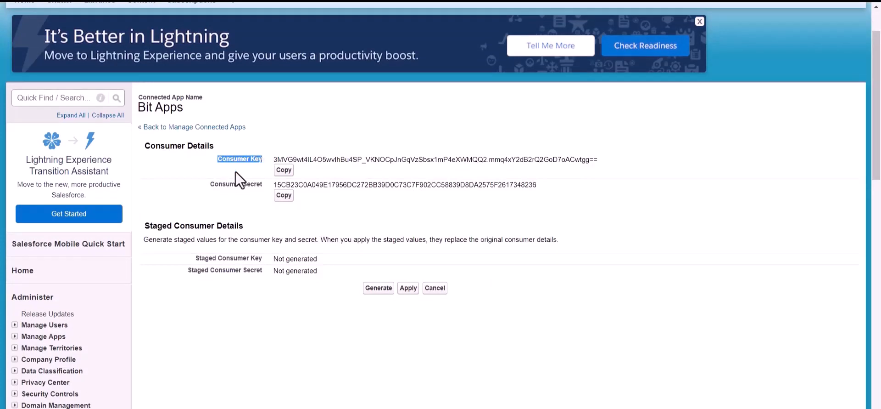
Copy the Salesforce consumer key into Bit Integrations' Client id field
drag(203, 185, 265, 186)
click(285, 197)
scroll(313, 208, up, 1)
click(286, 228)
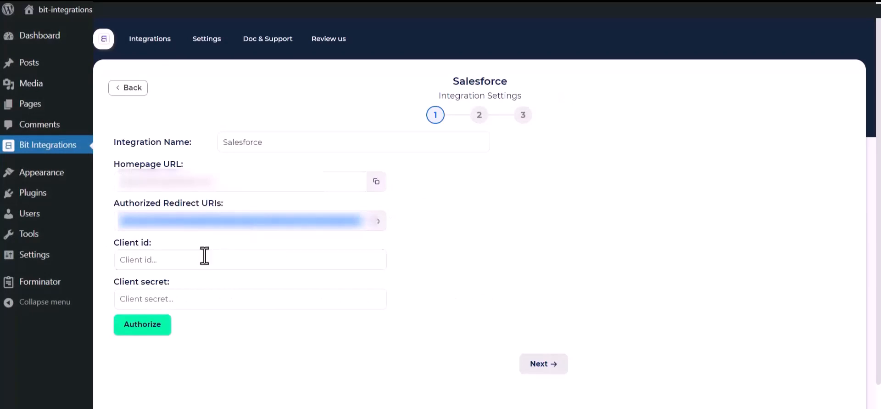
click(205, 256)
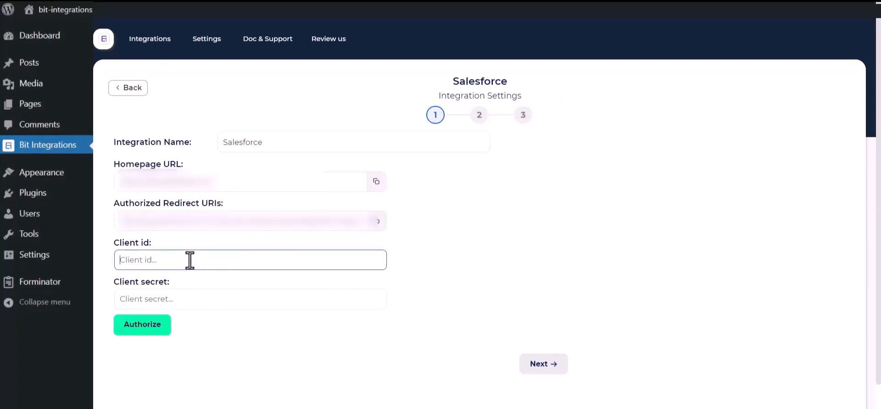
key(ctrl+v)
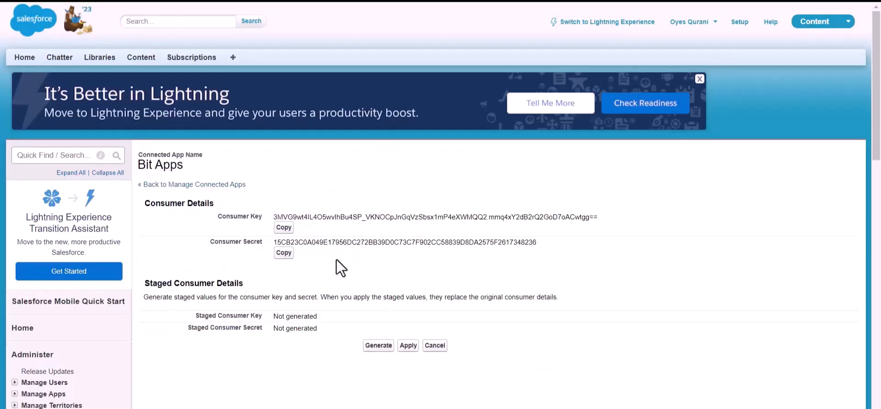
Copy the consumer secret into Client secret and start authorization
click(283, 253)
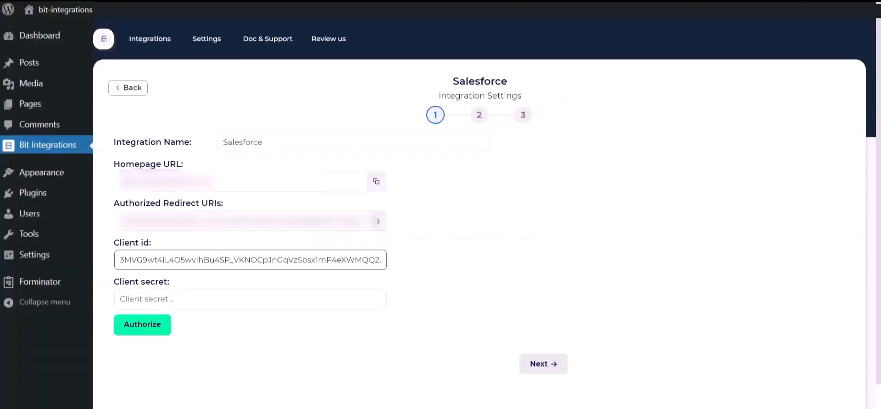
click(250, 298)
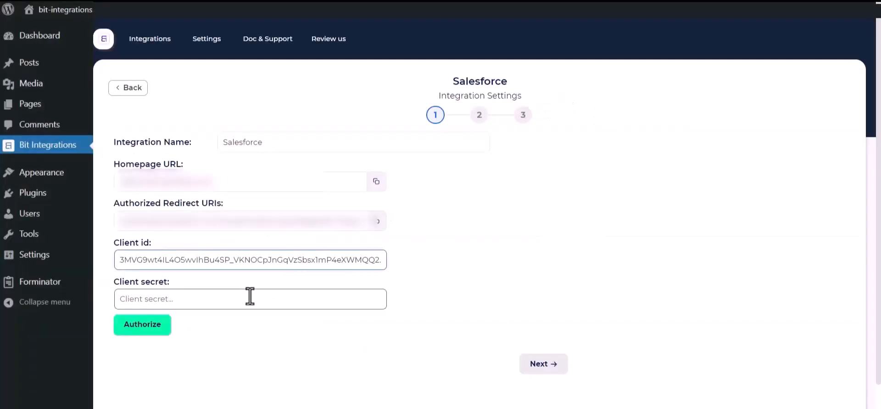
key(ctrl+v)
click(209, 359)
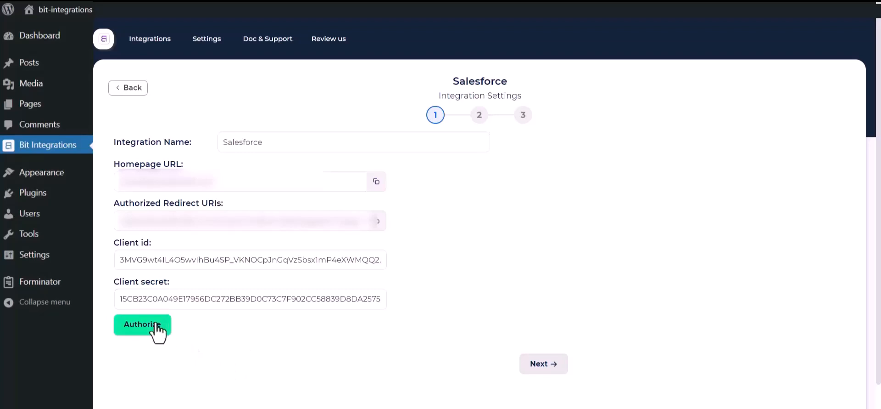
click(132, 326)
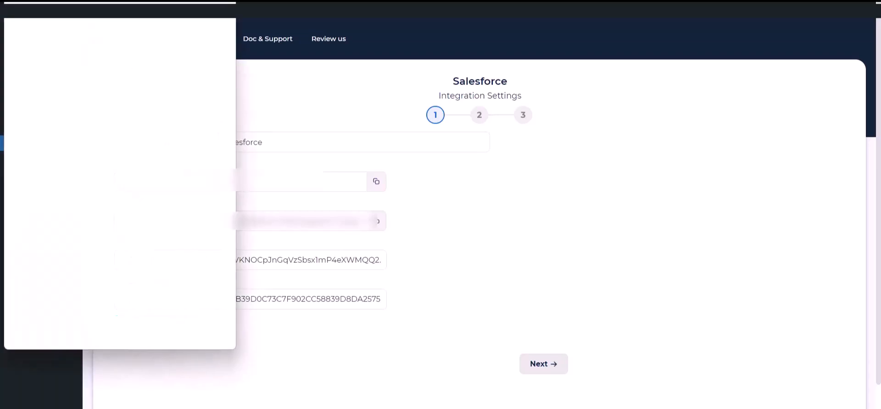
Allow the connected app access to Salesforce, then continue once authorized
scroll(137, 195, down, 5)
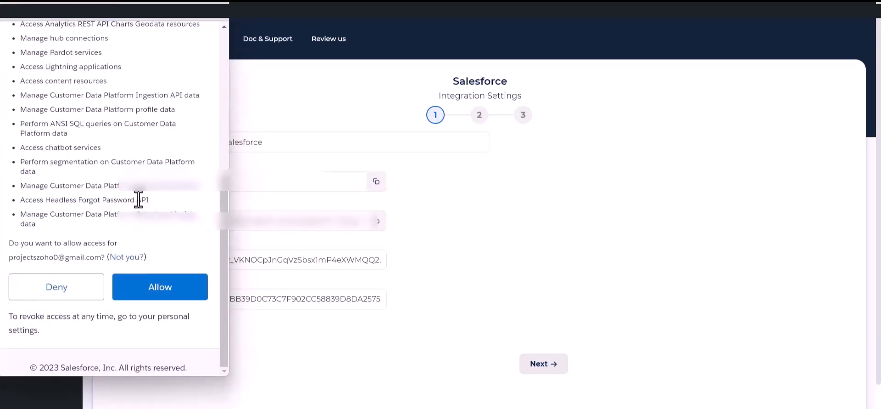
click(158, 287)
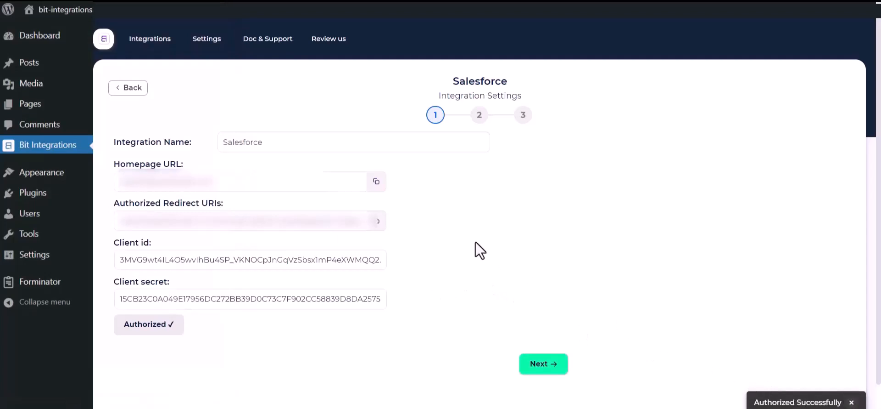
click(547, 368)
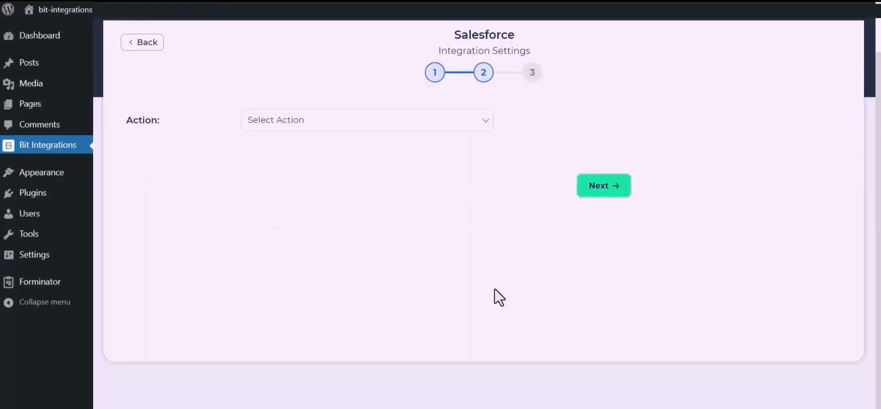
Choose Create lead and map form Name to Last Name and Email to Email
click(436, 123)
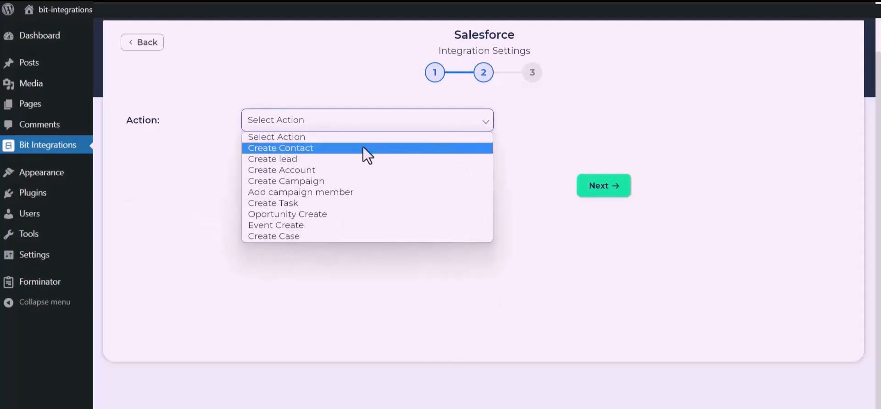
click(308, 162)
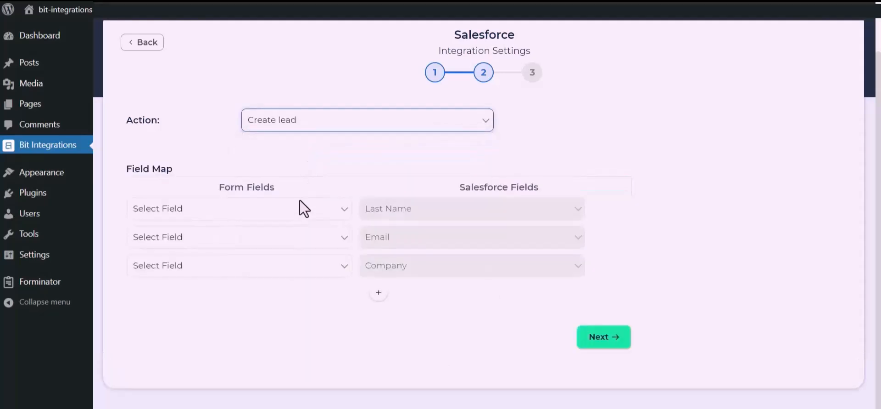
click(292, 214)
click(208, 249)
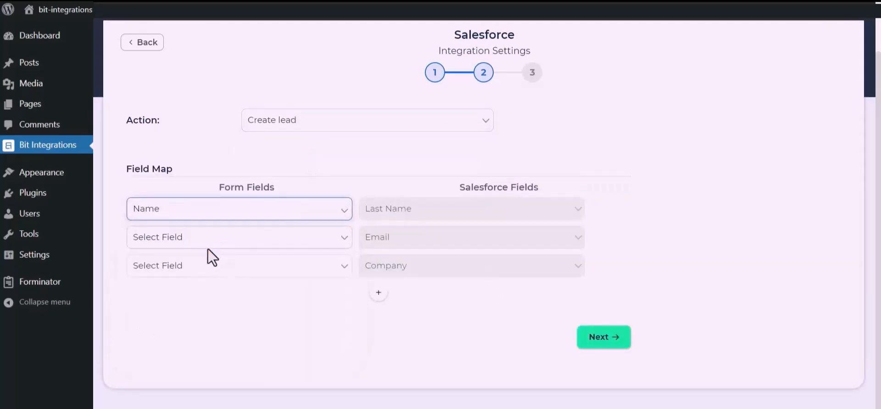
click(233, 245)
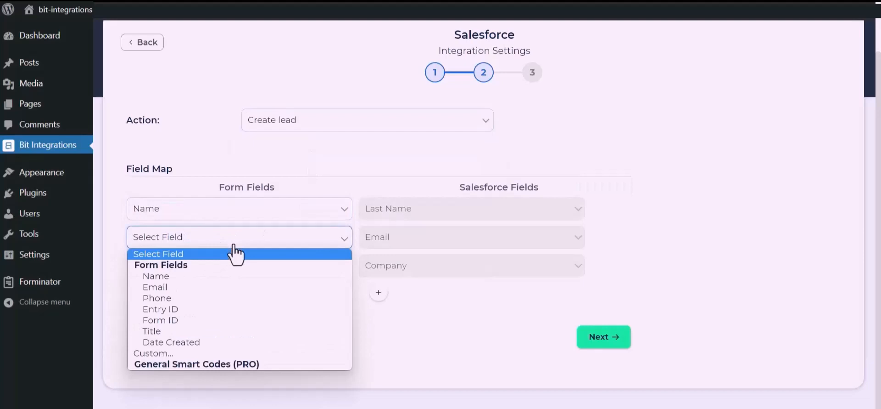
click(184, 284)
Map Company to the custom fixed value 'Bit Apps'
click(206, 271)
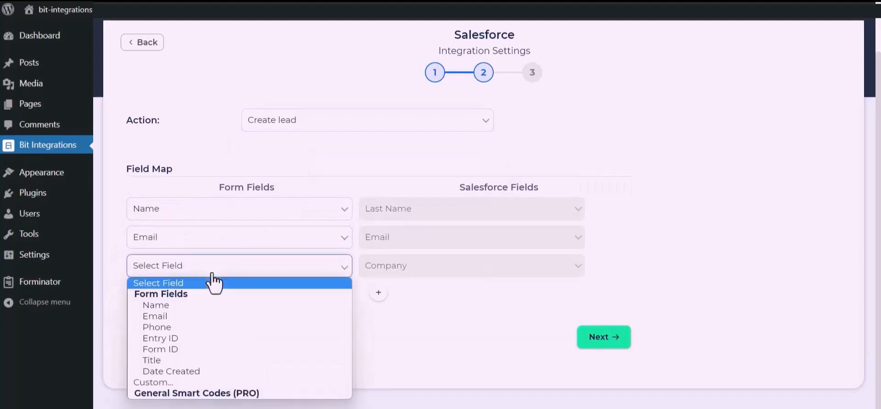
click(158, 381)
click(308, 273)
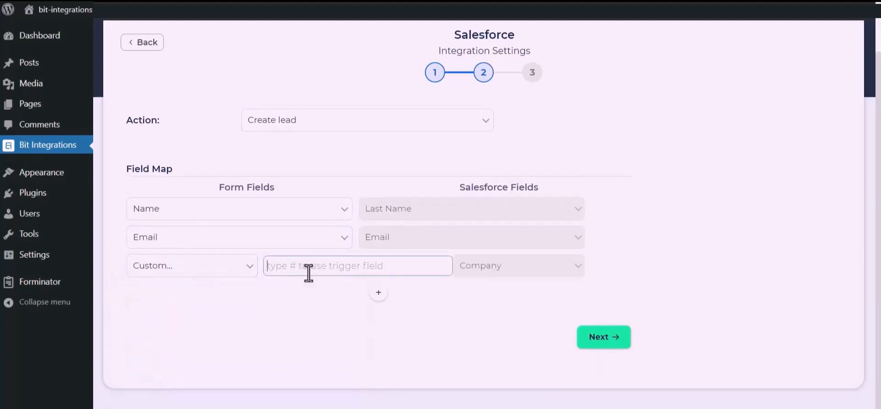
text(Bit Apps)
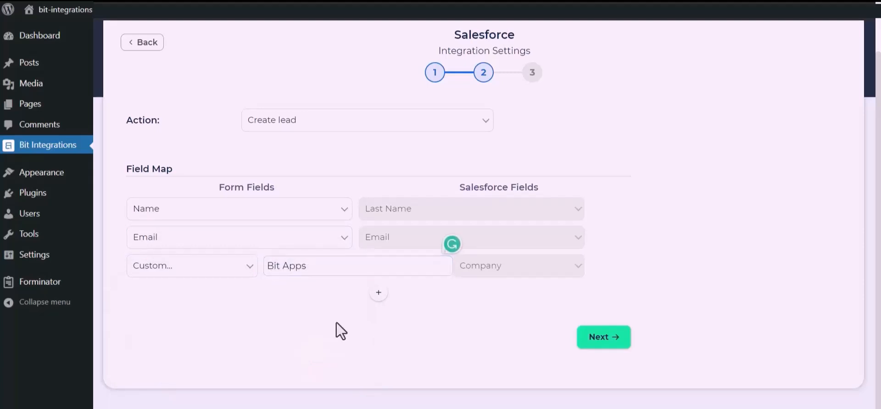
drag(337, 322, 397, 282)
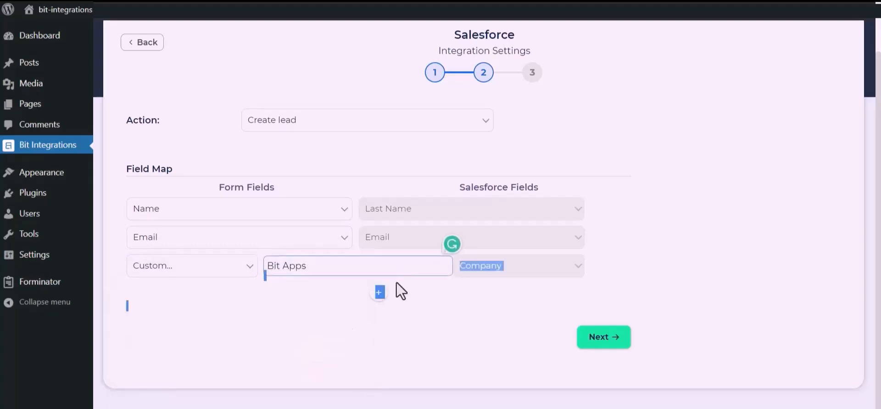
Add a Phone to Phone mapping row, then finish and save the integration
click(381, 293)
click(287, 296)
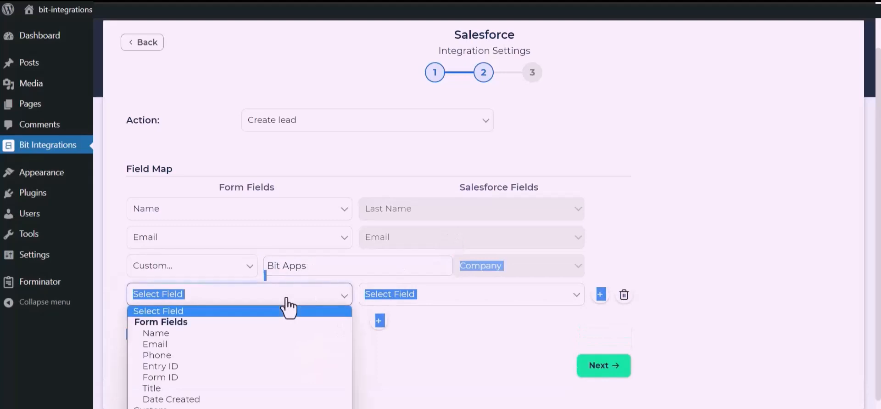
click(159, 355)
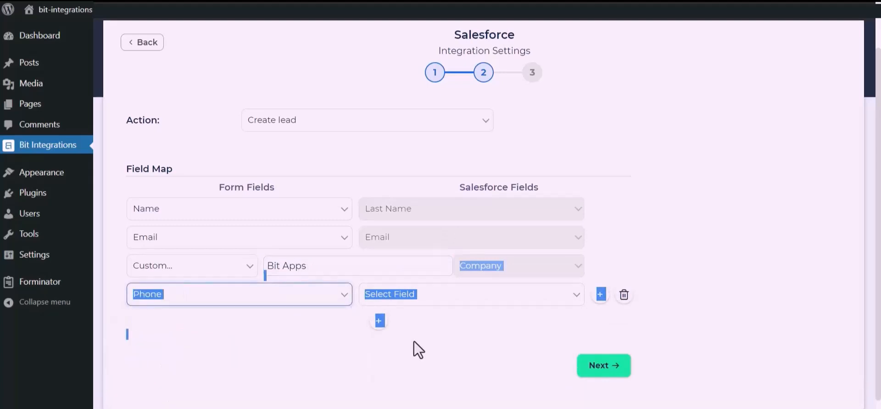
click(427, 330)
click(478, 297)
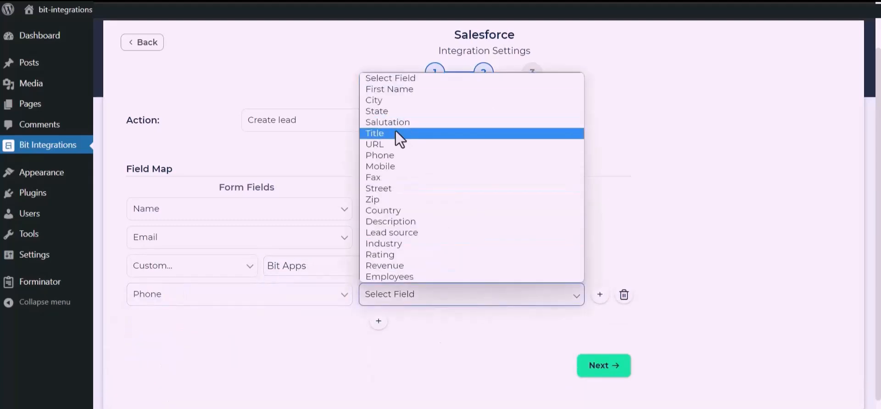
click(392, 161)
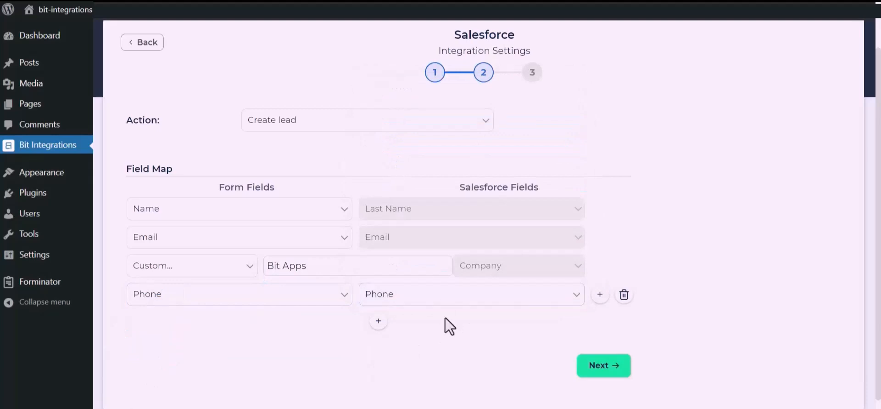
click(606, 364)
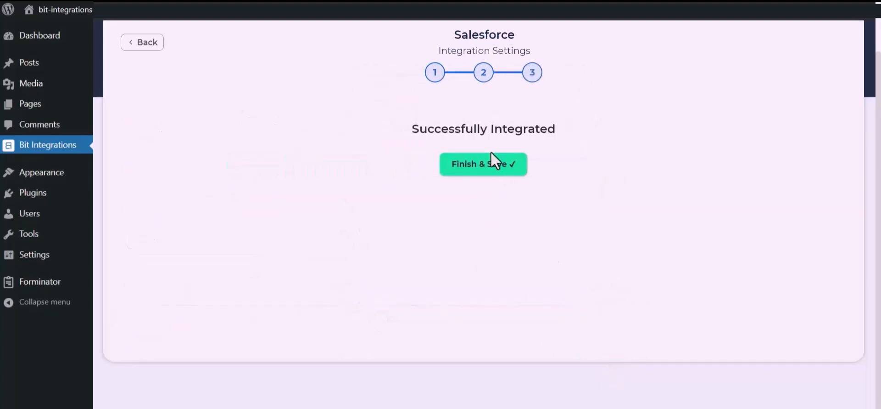
click(489, 171)
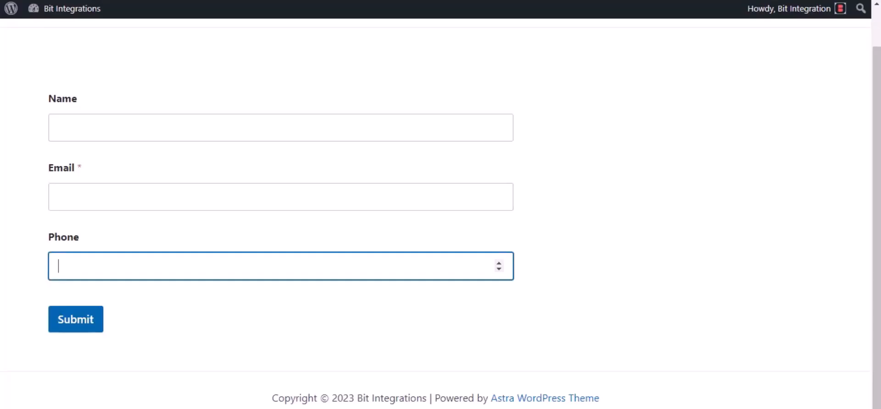
Submit the front-end form with name 'Bit Integrations', a test e-mail address and a phone number
click(98, 122)
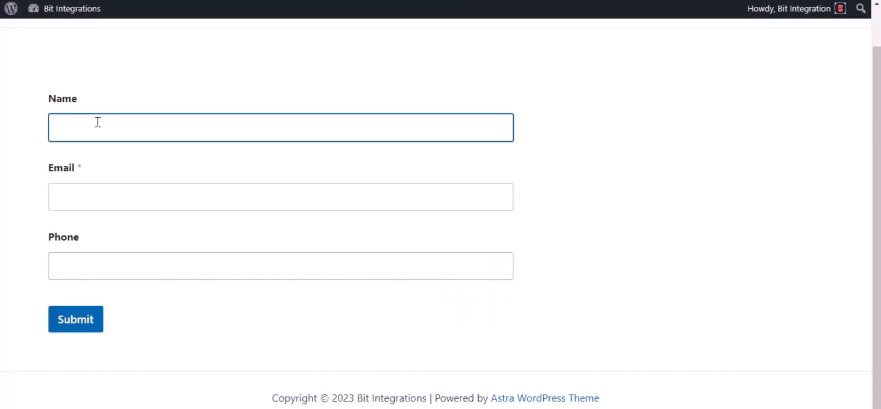
text(Bit Integrations)
click(85, 190)
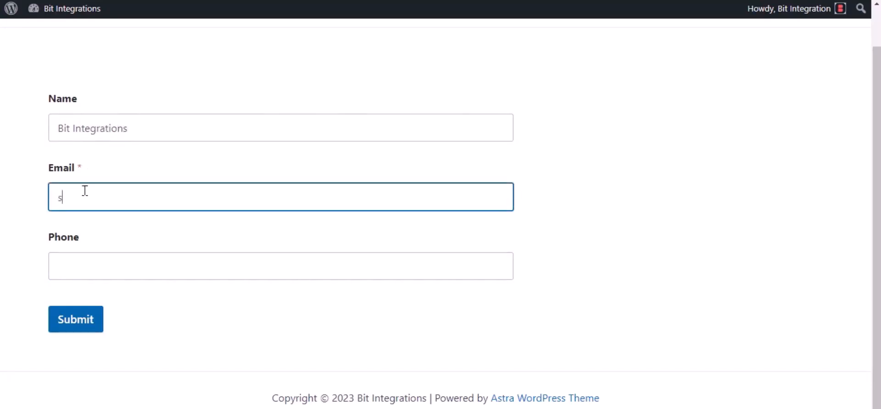
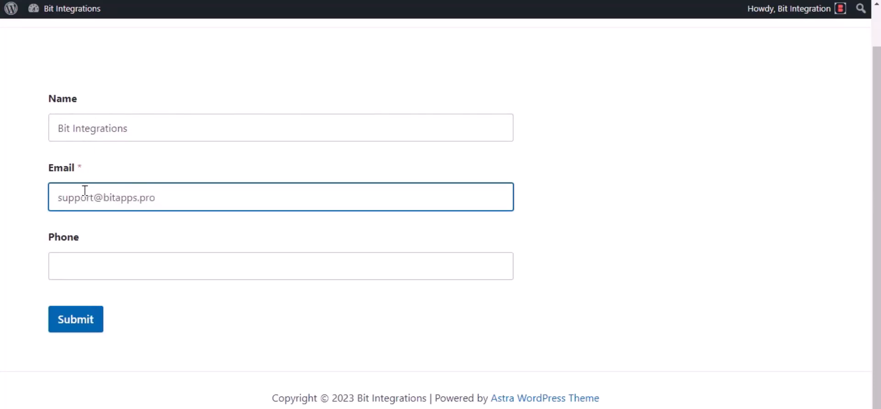
click(106, 274)
text(444555666)
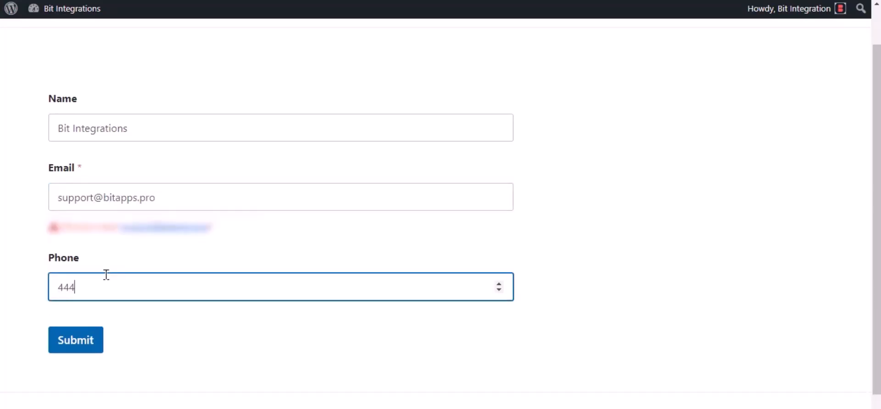
click(76, 344)
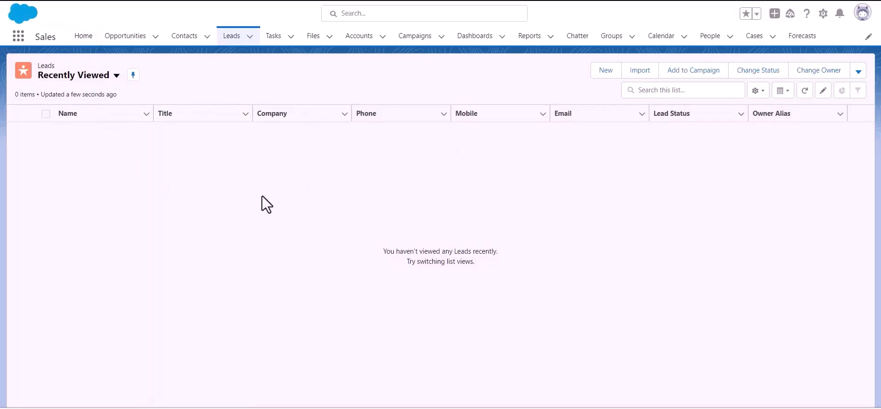
Reload the Salesforce Leads list to look for the new Bit Integrations lead
click(237, 40)
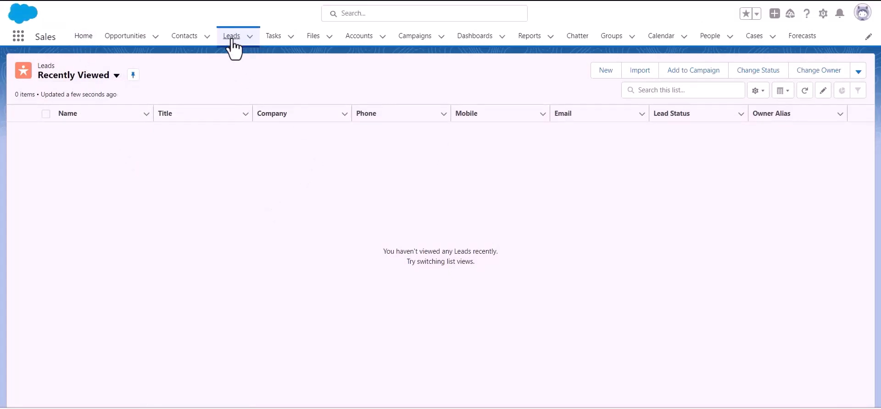